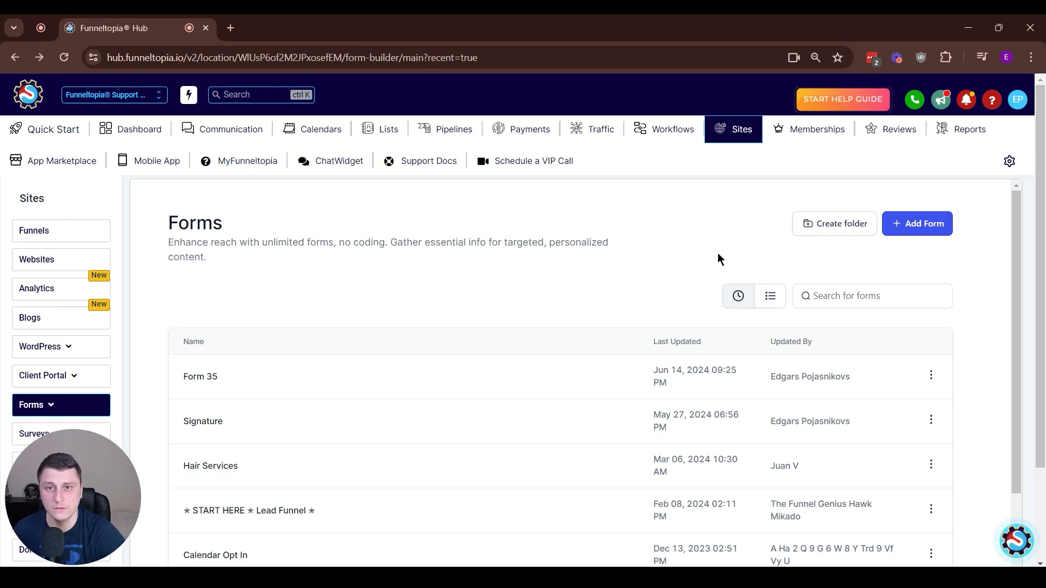
Show the Workflows list sorted by most recently updated, with drafts at the top.
{"action": "left_click_drag", "start_coordinate": [79, 562], "coordinate": [975, 562]}
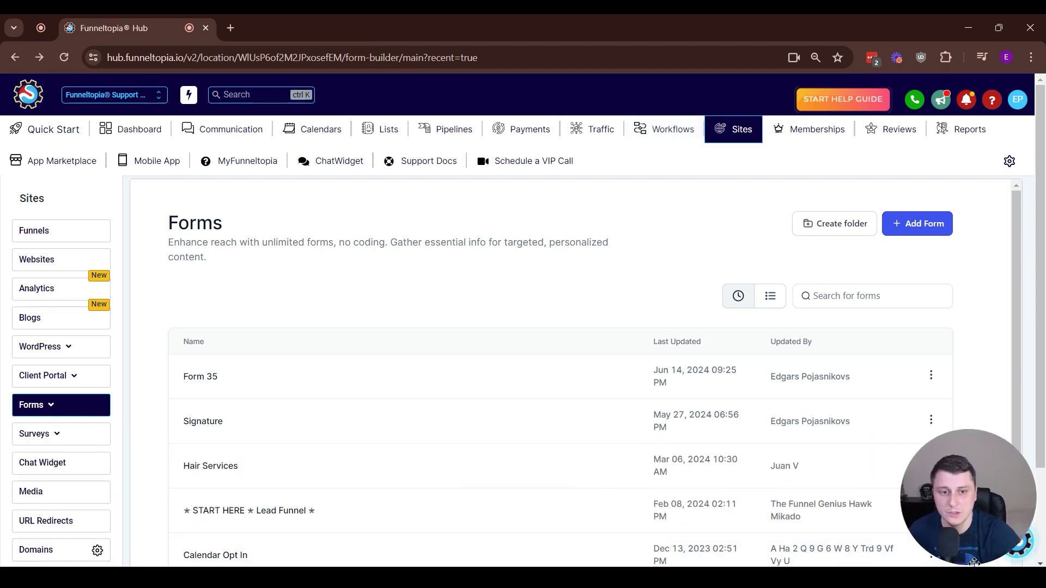
{"action": "left_click", "coordinate": [674, 130]}
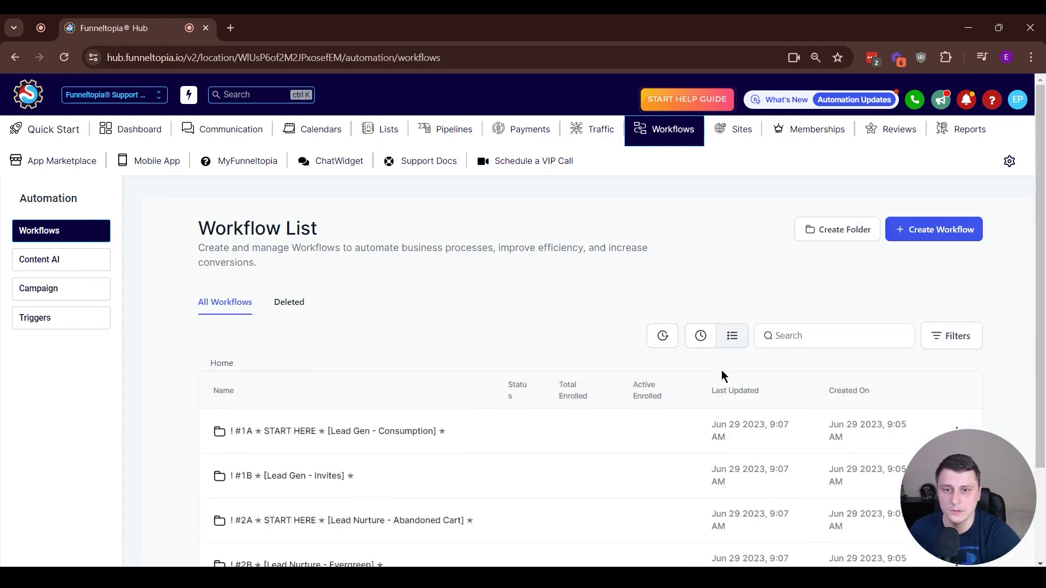
{"action": "left_click", "coordinate": [699, 336]}
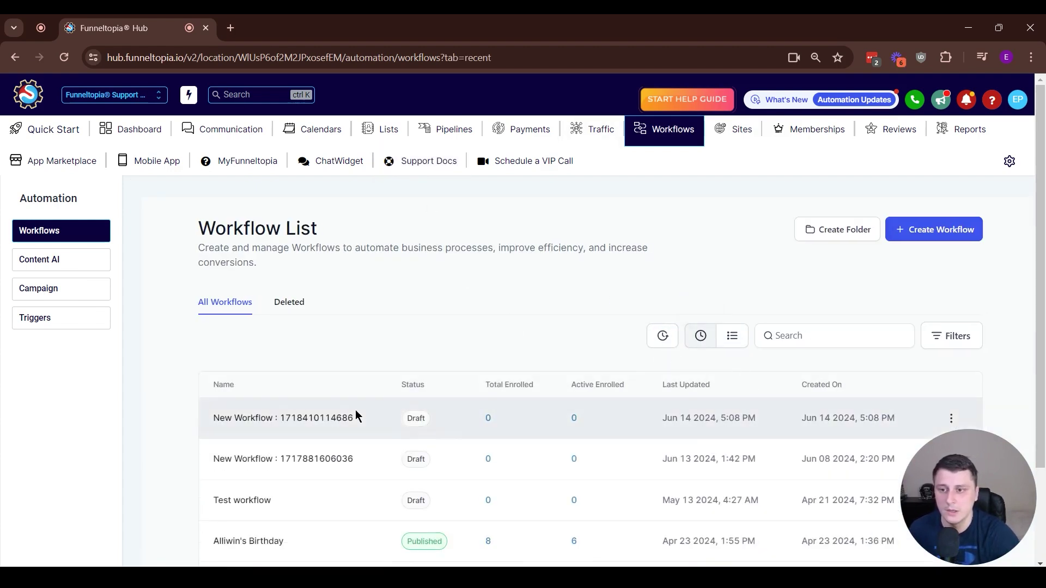
{"action": "left_click", "coordinate": [323, 424]}
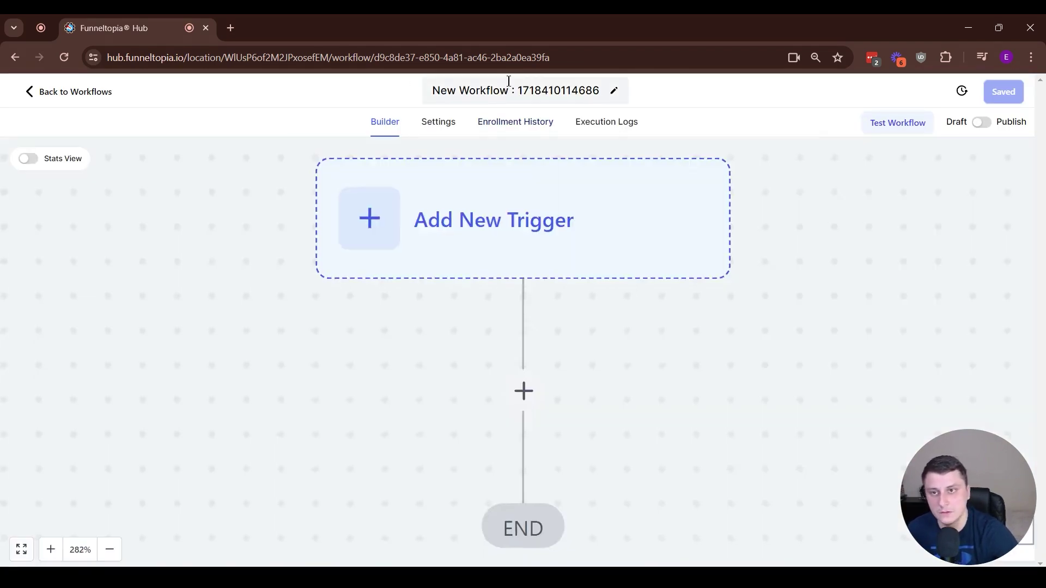
{"action": "left_click", "coordinate": [506, 88]}
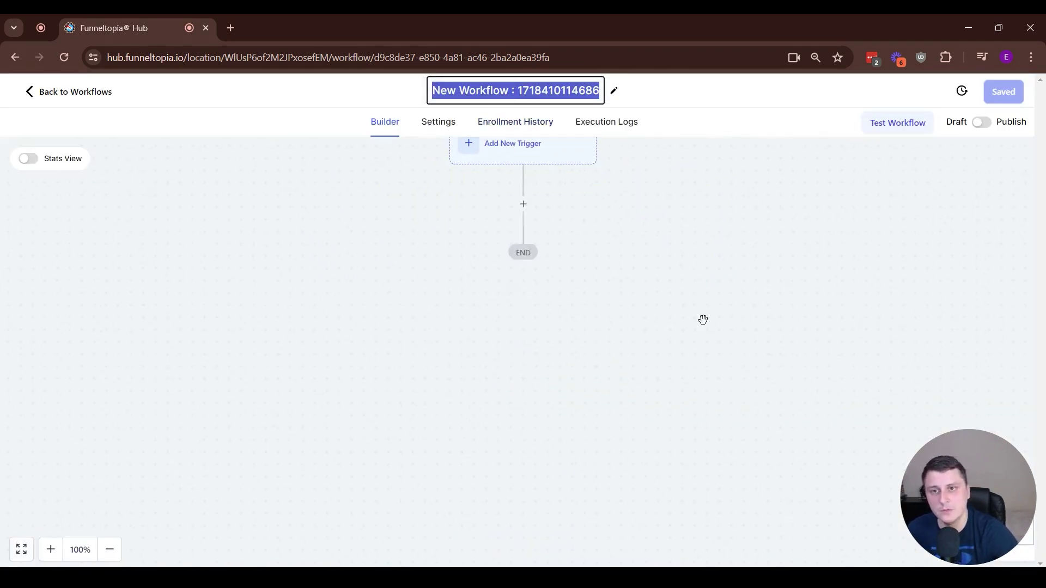
{"action": "scroll", "coordinate": [654, 300], "scroll_direction": "up", "scroll_amount": 2}
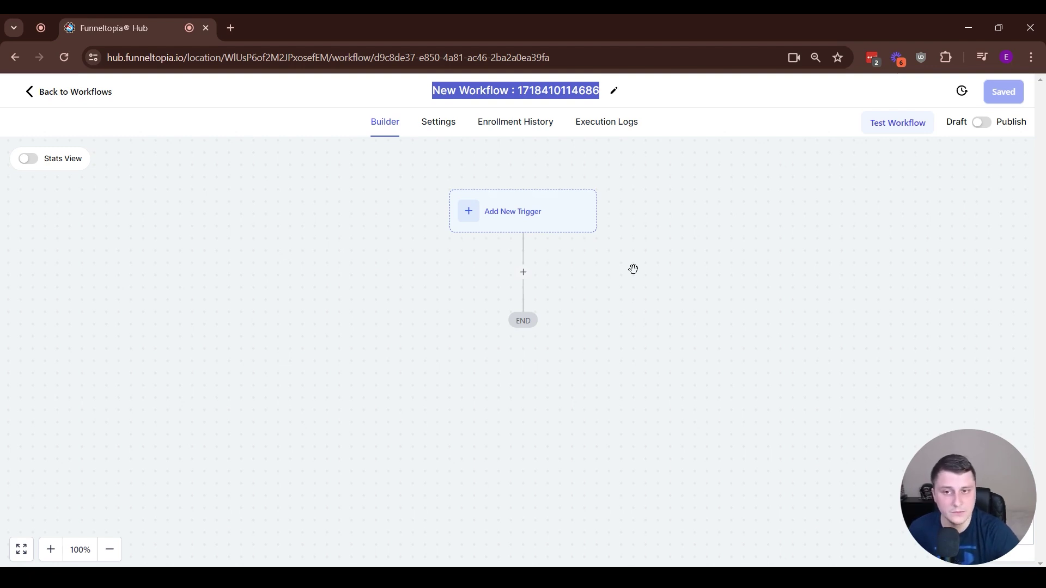
Insert a Drip action step between the trigger and END.
{"action": "left_click", "coordinate": [524, 272]}
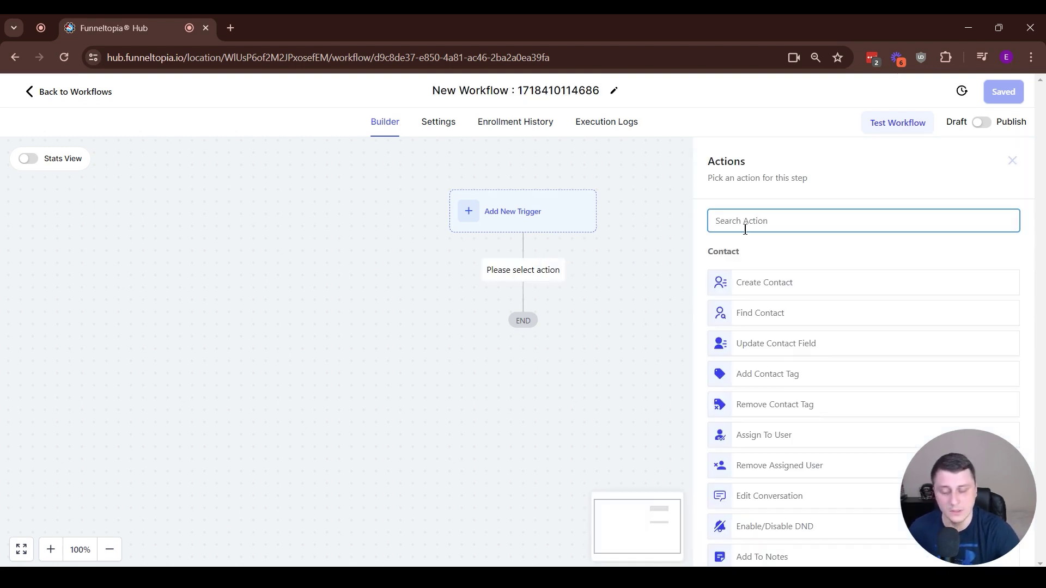
{"action": "type", "text": "drip"}
{"action": "left_click", "coordinate": [744, 277]}
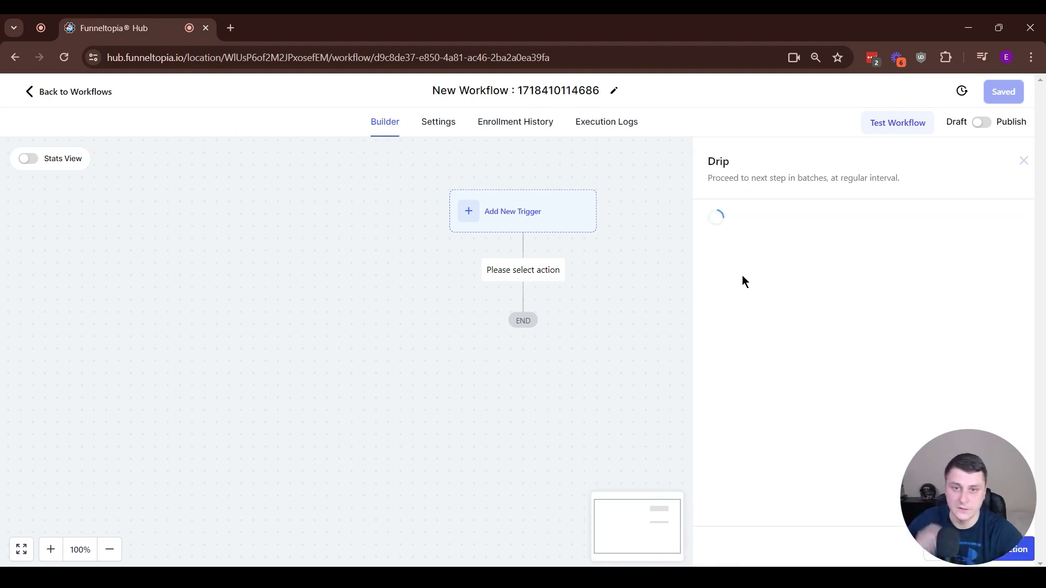
Set the Drip batch size to 500 and the drip interval unit to hours.
{"action": "left_click_drag", "start_coordinate": [747, 297], "coordinate": [718, 332]}
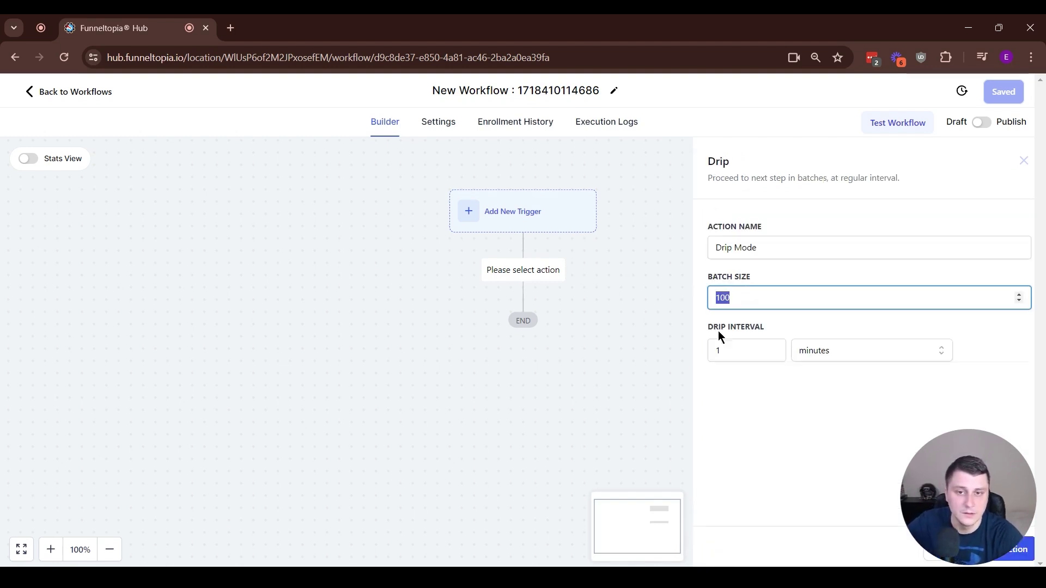
{"action": "left_click", "coordinate": [747, 298]}
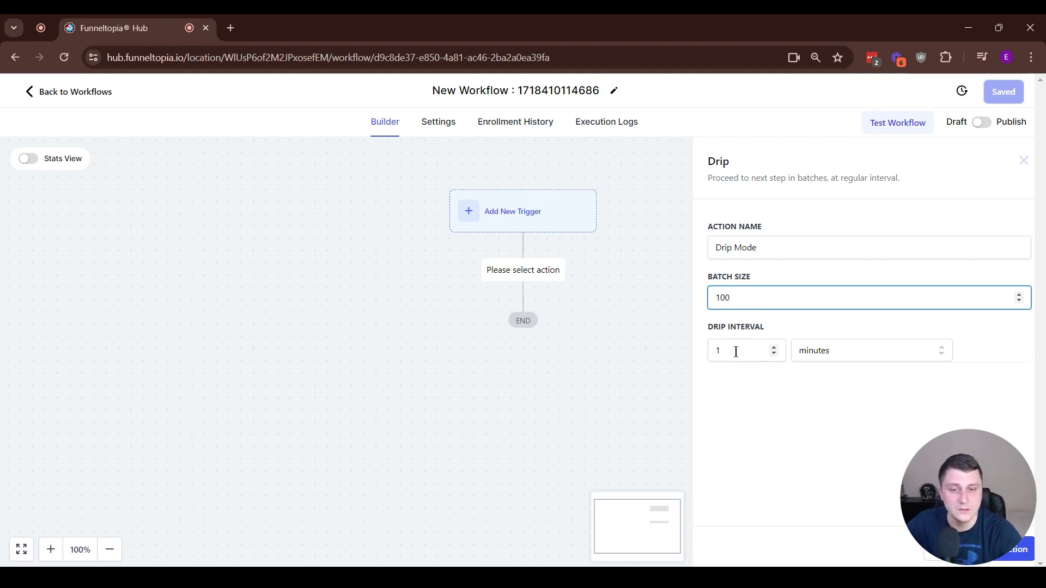
{"action": "left_click", "coordinate": [736, 351]}
{"action": "left_click", "coordinate": [796, 430]}
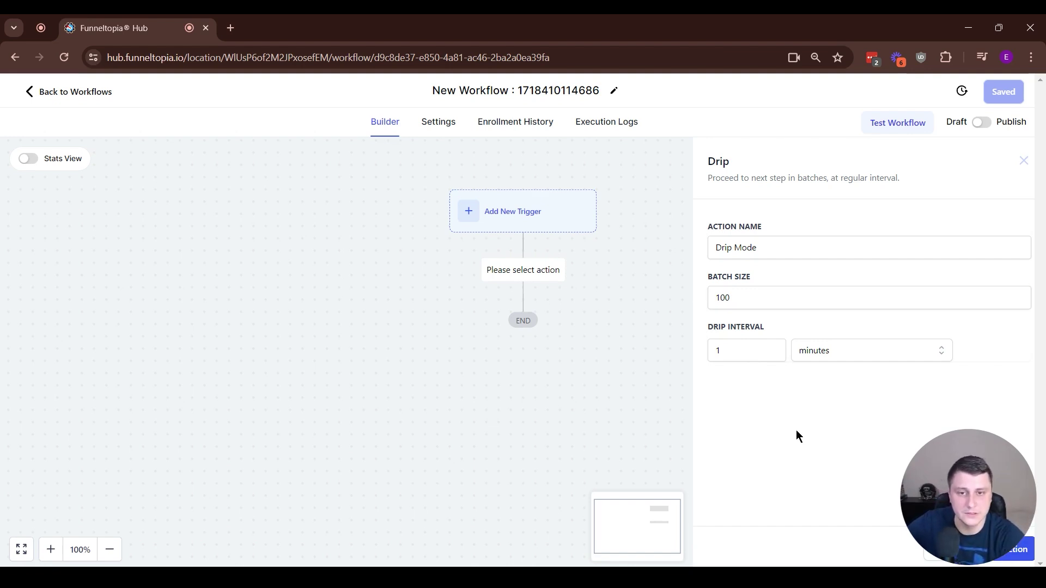
{"action": "double_click", "coordinate": [761, 297]}
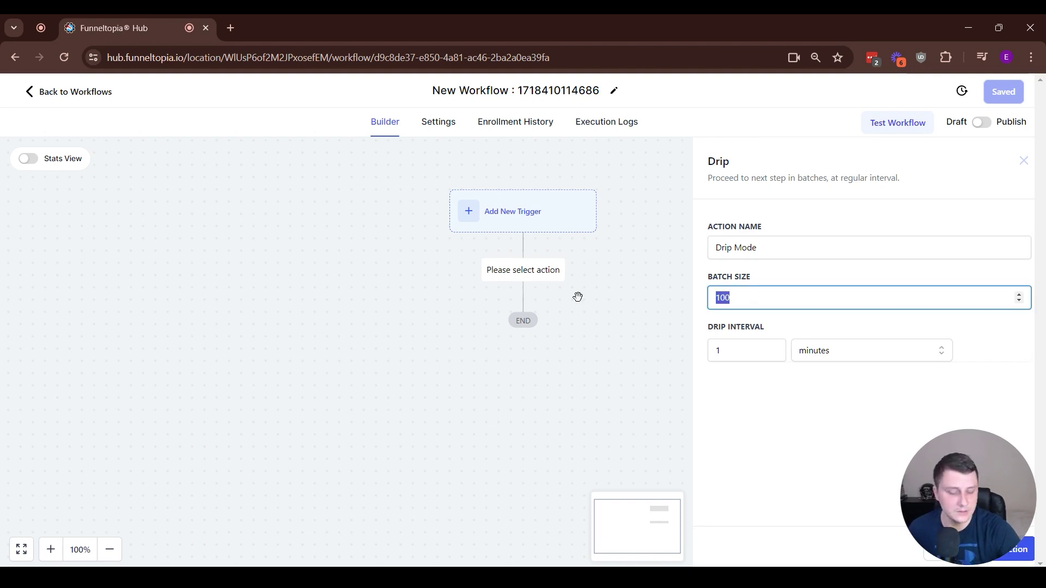
{"action": "type", "text": "500"}
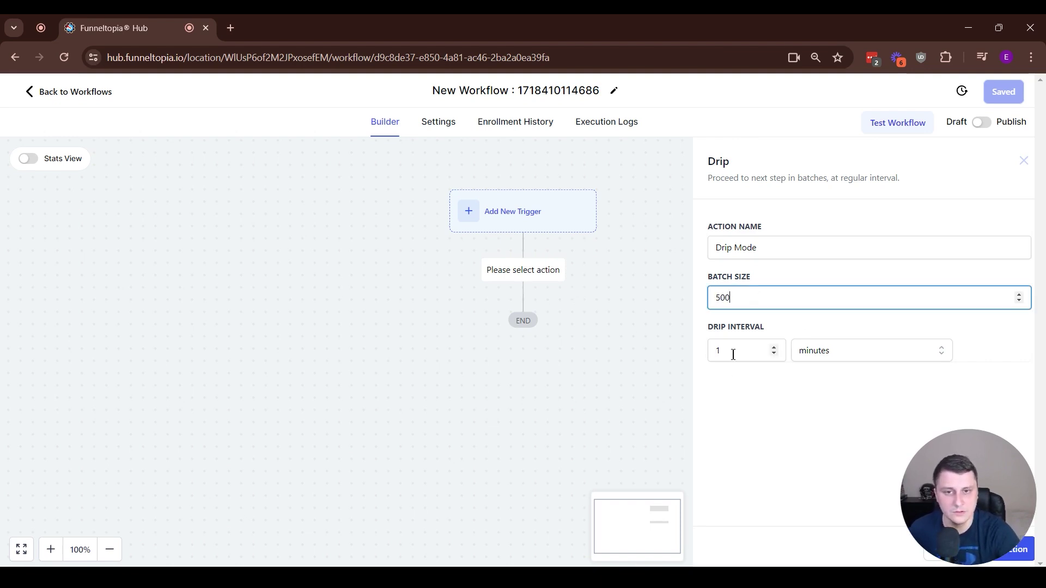
{"action": "left_click", "coordinate": [828, 351]}
{"action": "left_click", "coordinate": [834, 402]}
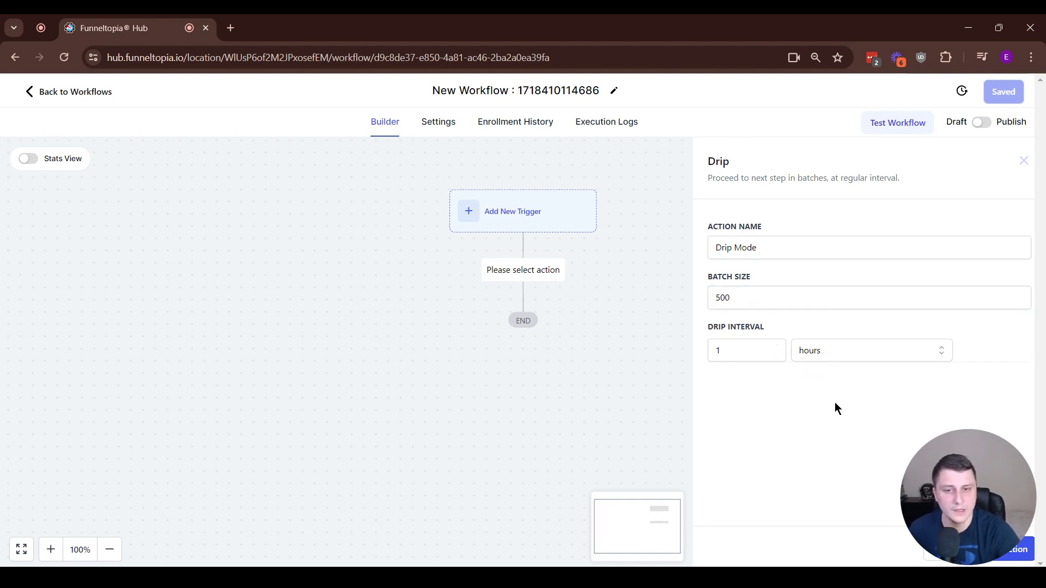
{"action": "double_click", "coordinate": [751, 307]}
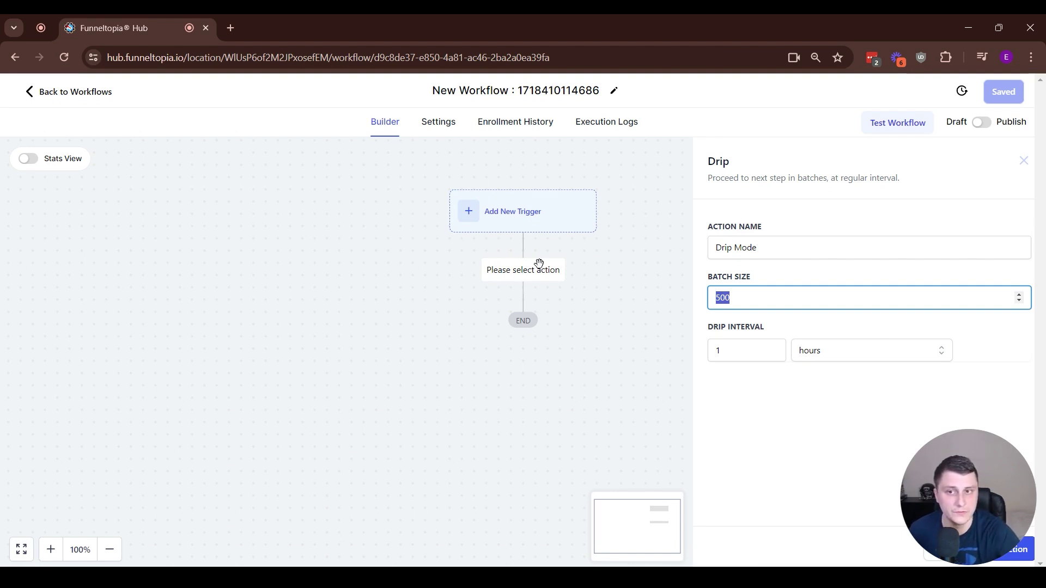
Change the Drip batch size to 10000, keeping the interval unit as hours.
{"action": "double_click", "coordinate": [819, 304]}
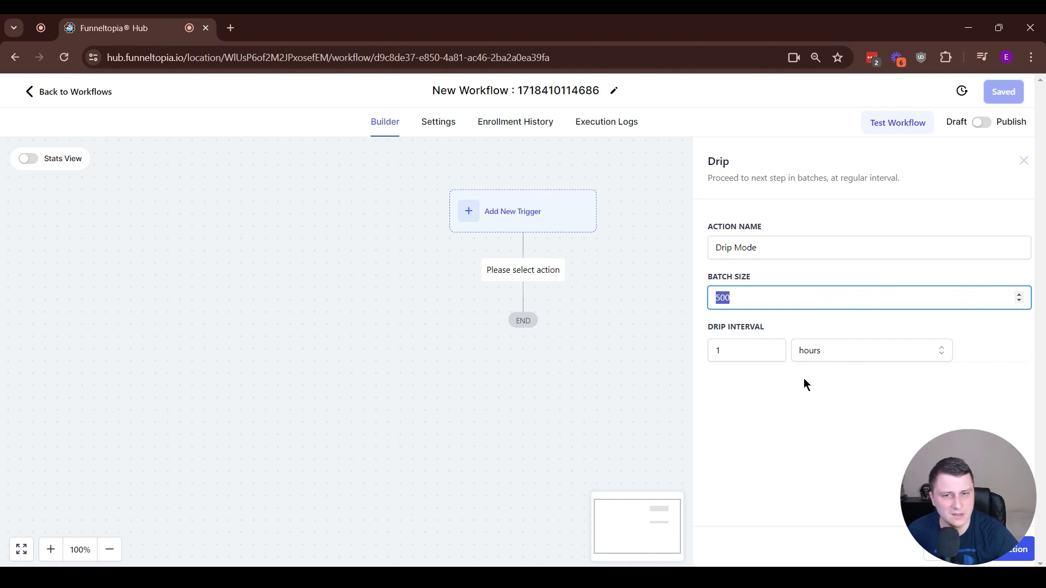
{"action": "left_click", "coordinate": [813, 349]}
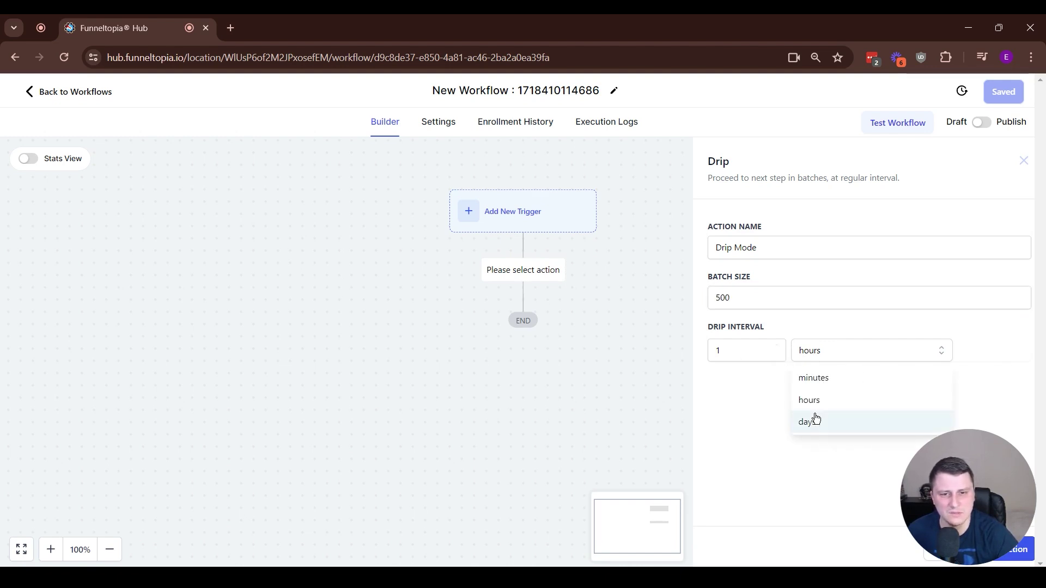
{"action": "left_click", "coordinate": [725, 406]}
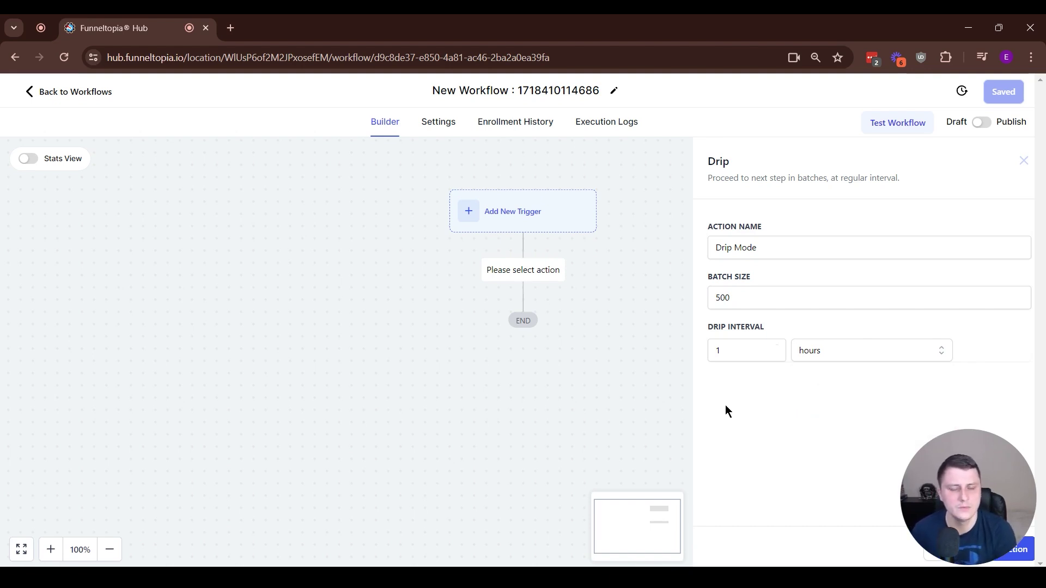
{"action": "left_click", "coordinate": [738, 308]}
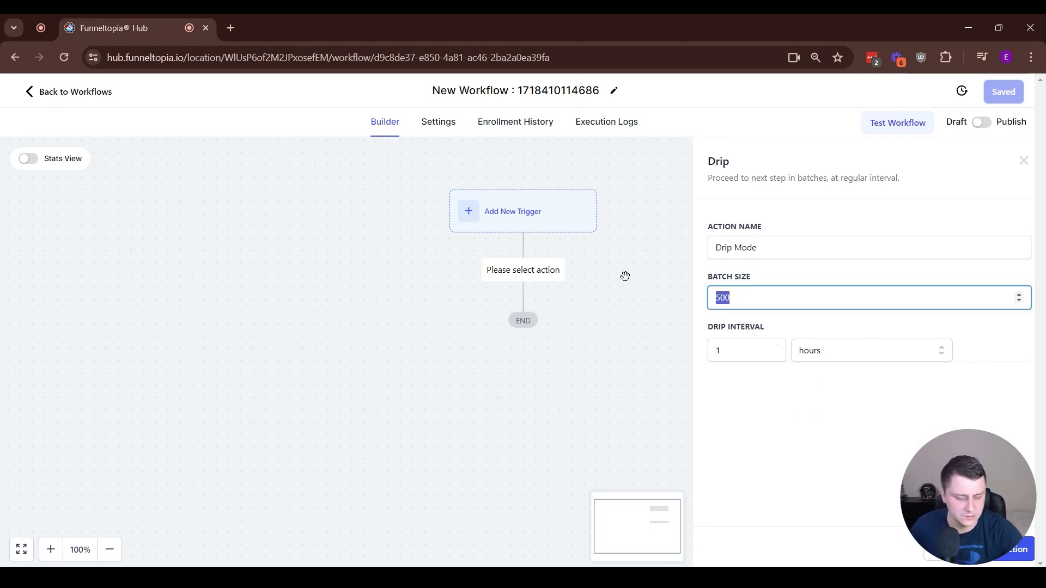
{"action": "type", "text": "1"}
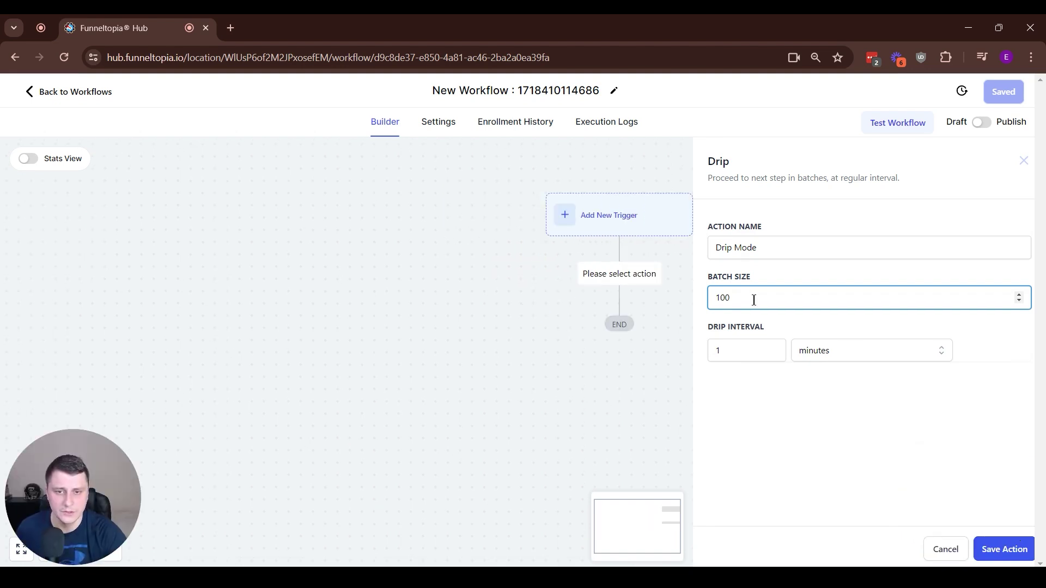
{"action": "type", "text": "0111"}
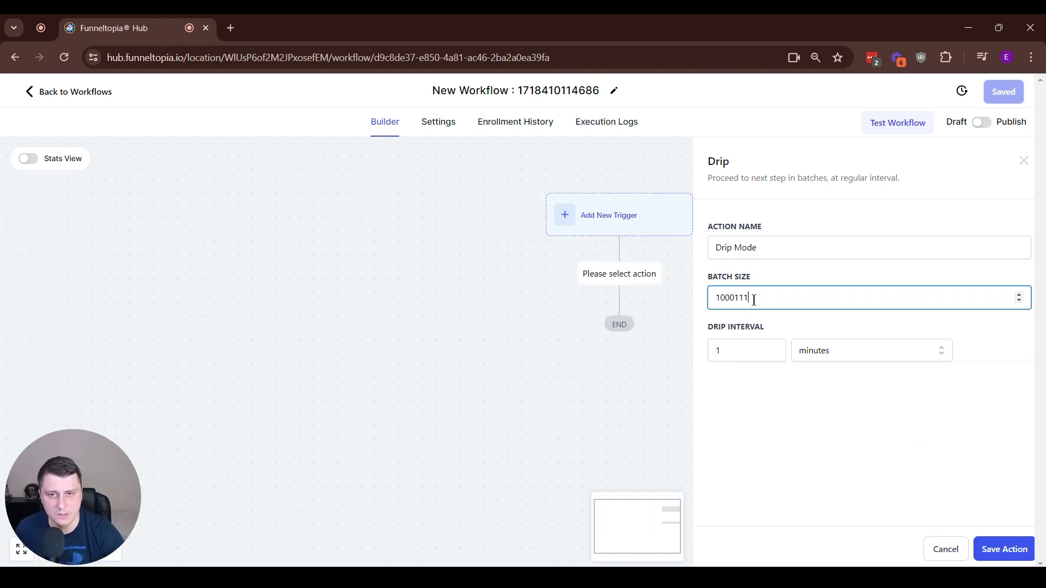
{"action": "key", "text": "BackSpace"}
{"action": "key", "text": "BackSpace"}
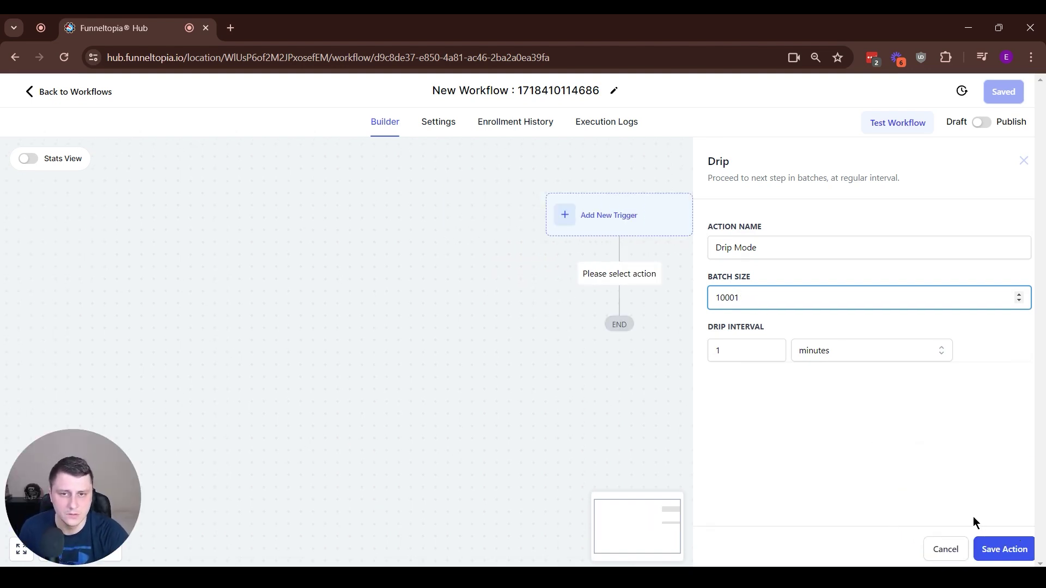
{"action": "left_click", "coordinate": [998, 546]}
{"action": "left_click", "coordinate": [810, 329]}
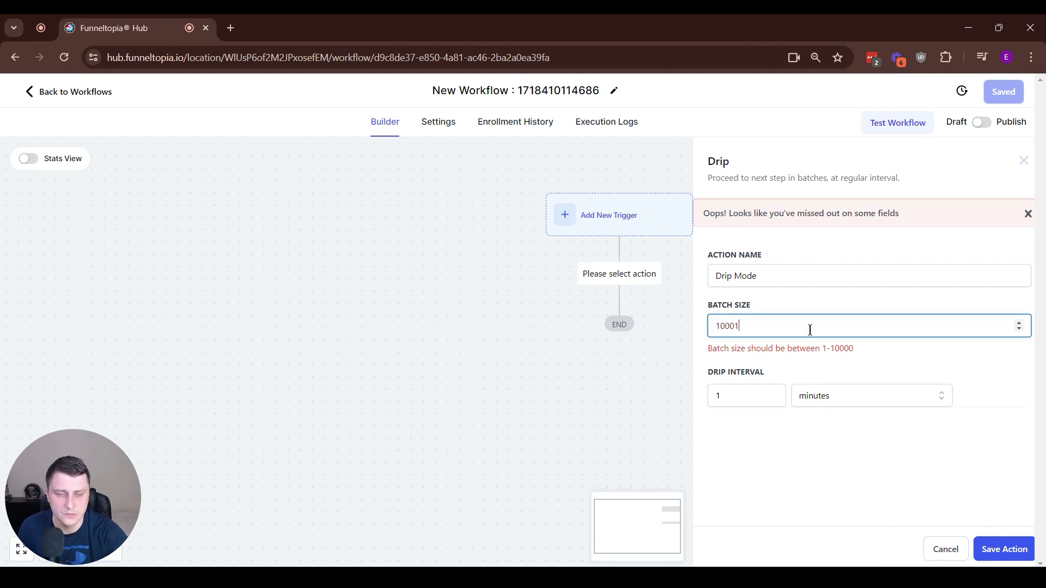
{"action": "key", "text": "BackSpace"}
{"action": "type", "text": "0"}
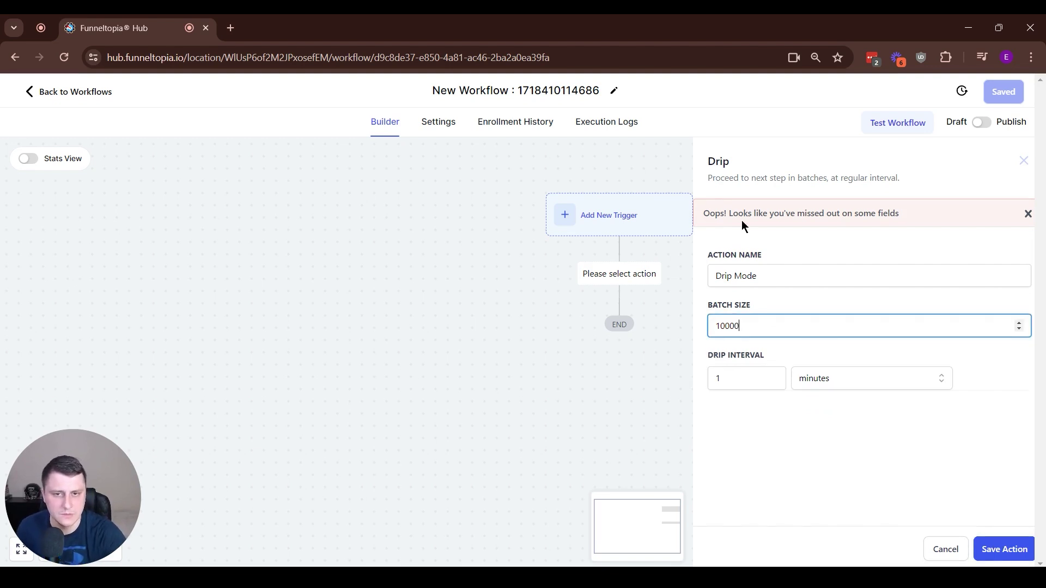
Set the drip interval to 8 days, note the 1-7 day error, and dismiss the missed-fields banner.
{"action": "left_click", "coordinate": [877, 378]}
{"action": "left_click", "coordinate": [816, 452]}
{"action": "double_click", "coordinate": [729, 378]}
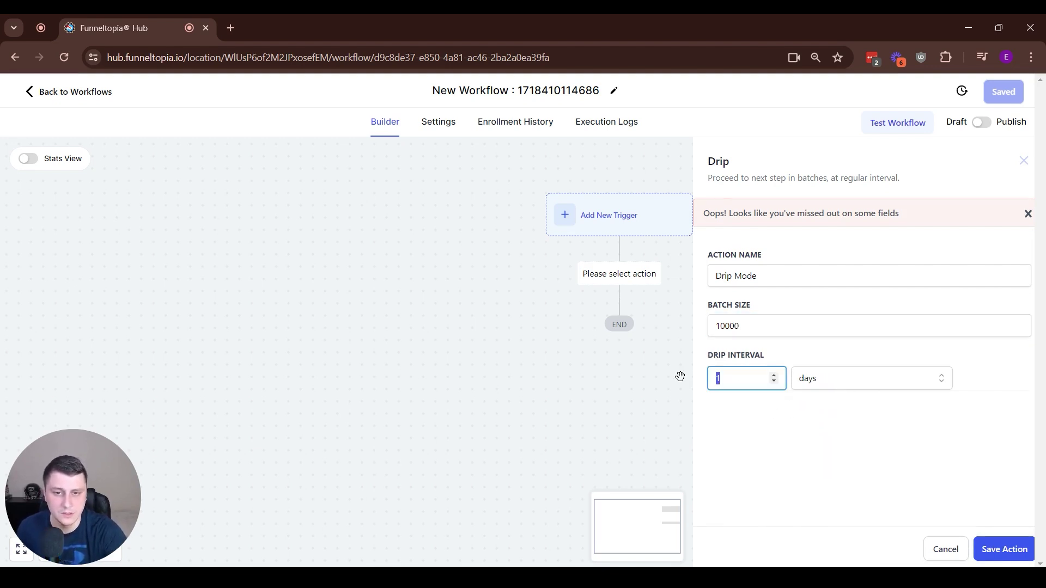
{"action": "type", "text": "8"}
{"action": "left_click_drag", "start_coordinate": [822, 403], "coordinate": [787, 403]}
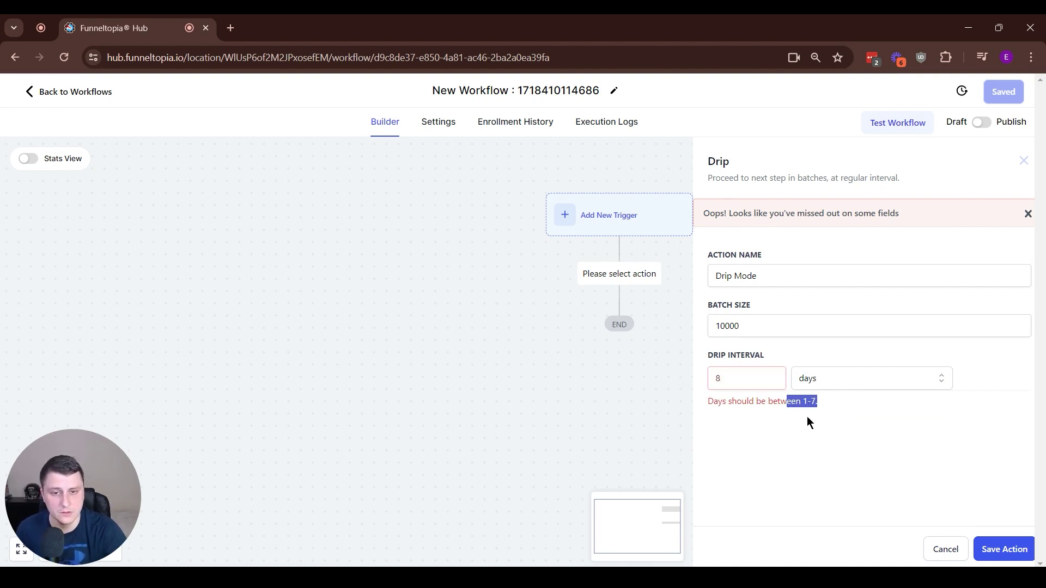
{"action": "left_click", "coordinate": [834, 426]}
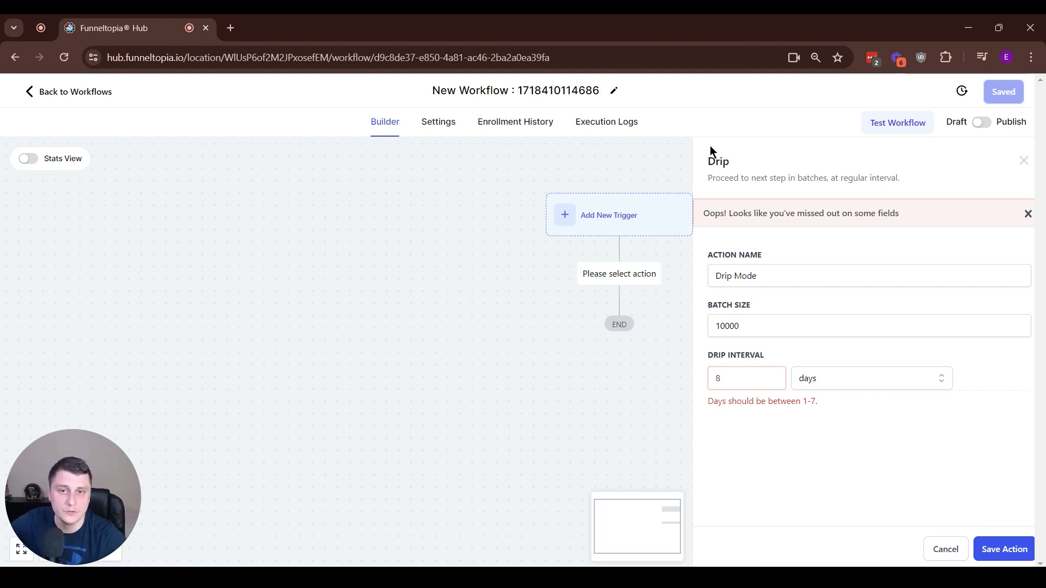
{"action": "left_click", "coordinate": [1027, 214]}
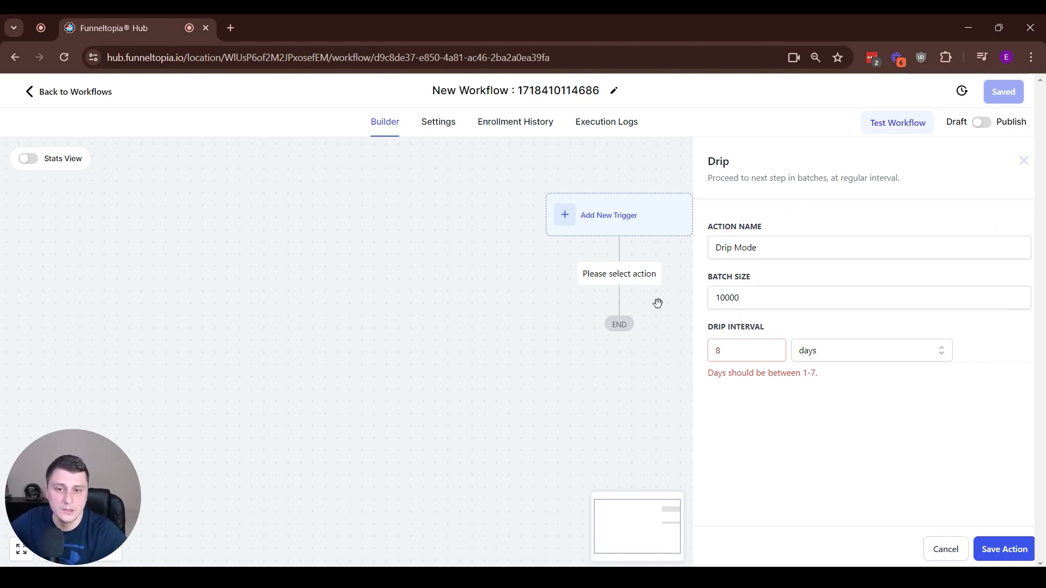
Discard the Drip panel, then re-add Drip as the action and save it with defaults.
{"action": "left_click", "coordinate": [637, 315]}
{"action": "left_click", "coordinate": [619, 276]}
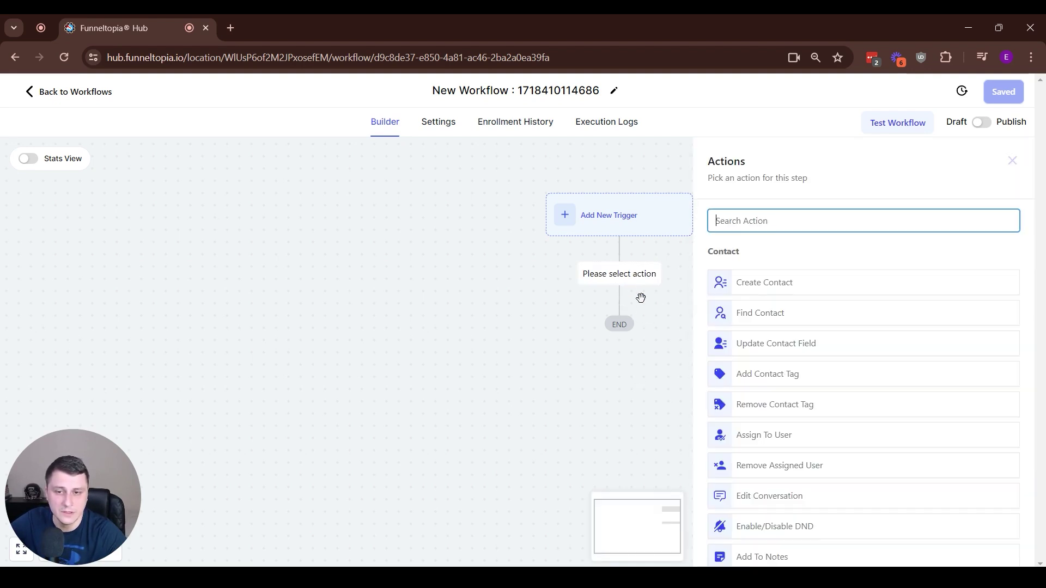
{"action": "type", "text": "drip"}
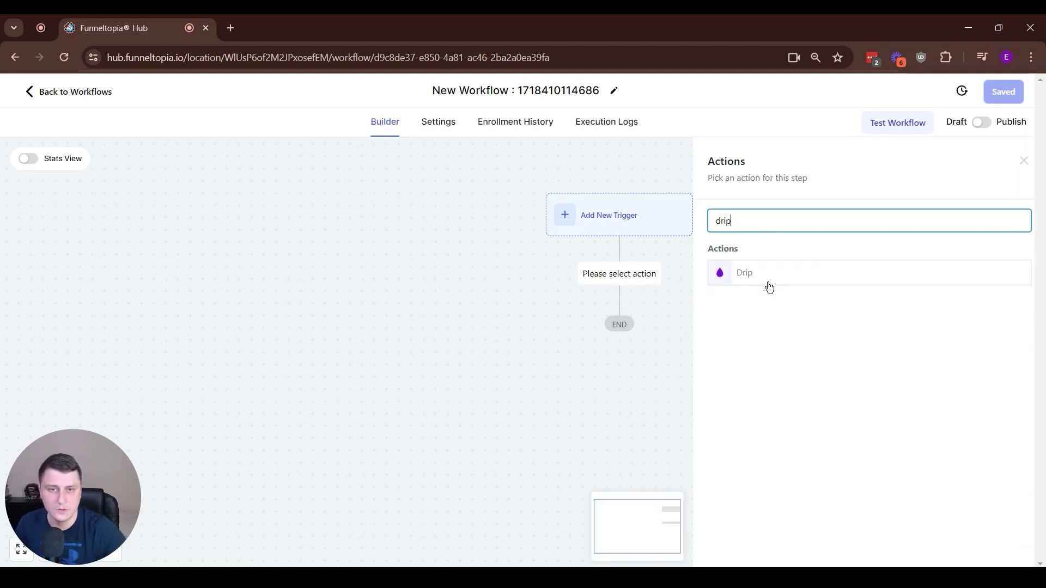
{"action": "left_click", "coordinate": [769, 283]}
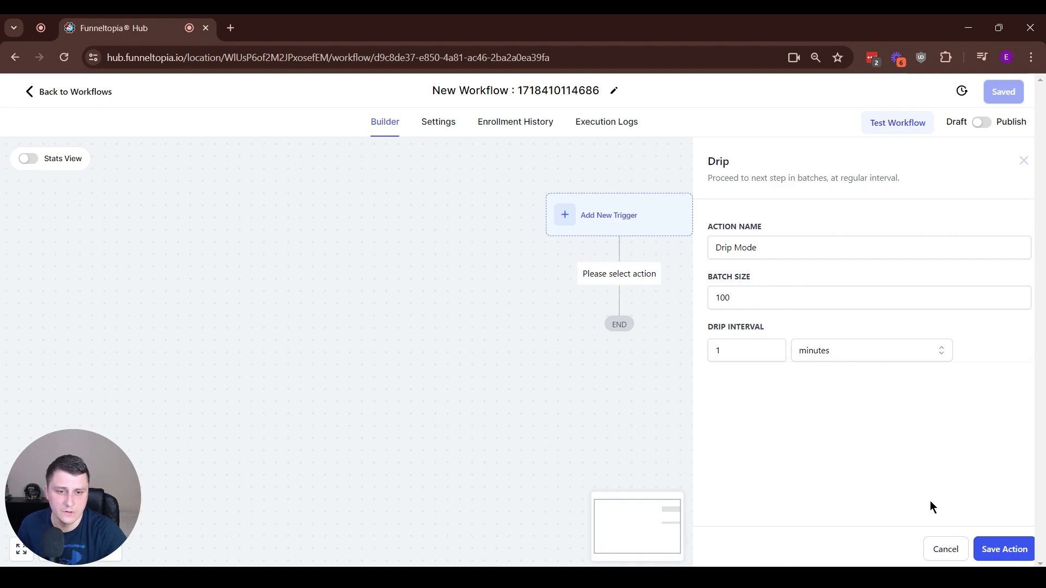
{"action": "left_click", "coordinate": [1005, 548]}
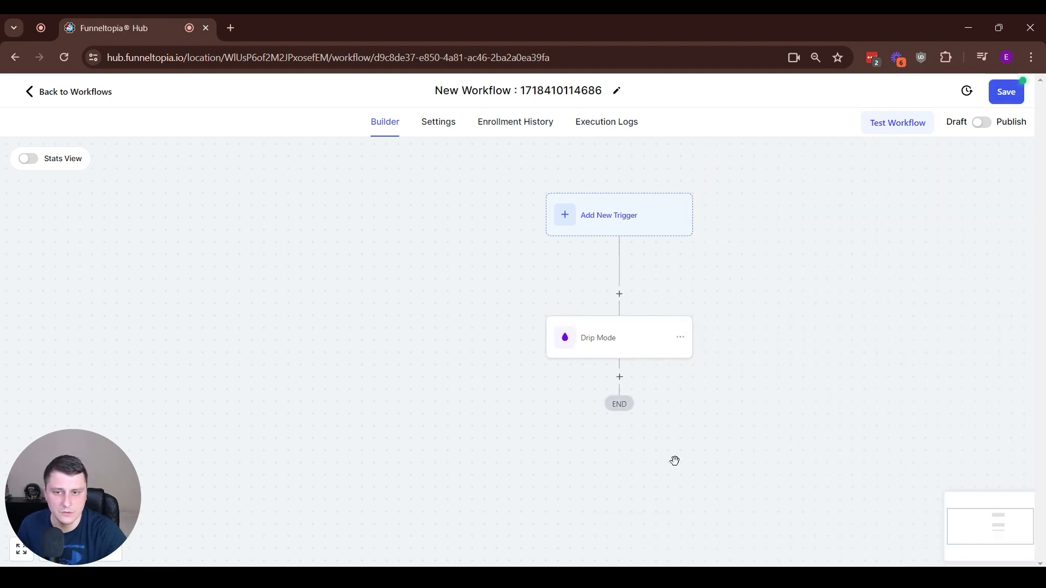
Add a Send Email action after Drip Mode, then head back toward the workflow list.
{"action": "left_click", "coordinate": [621, 378]}
{"action": "type", "text": "em"}
{"action": "left_click", "coordinate": [784, 275]}
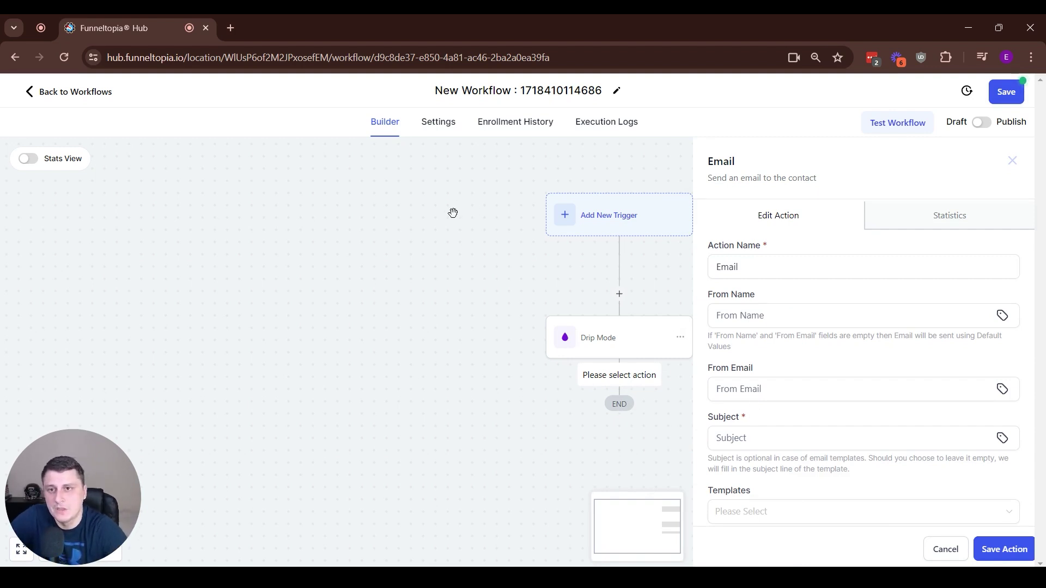
{"action": "left_click", "coordinate": [52, 92]}
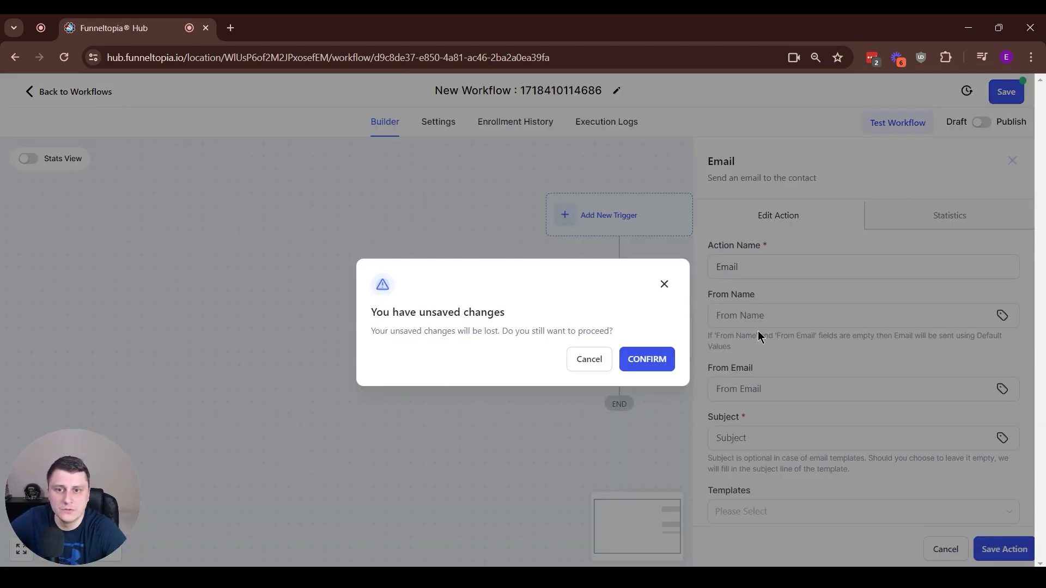
Discard the unsaved workflow, visit Traffic and Sites, open chat support, and return to Workflows.
{"action": "left_click", "coordinate": [651, 360]}
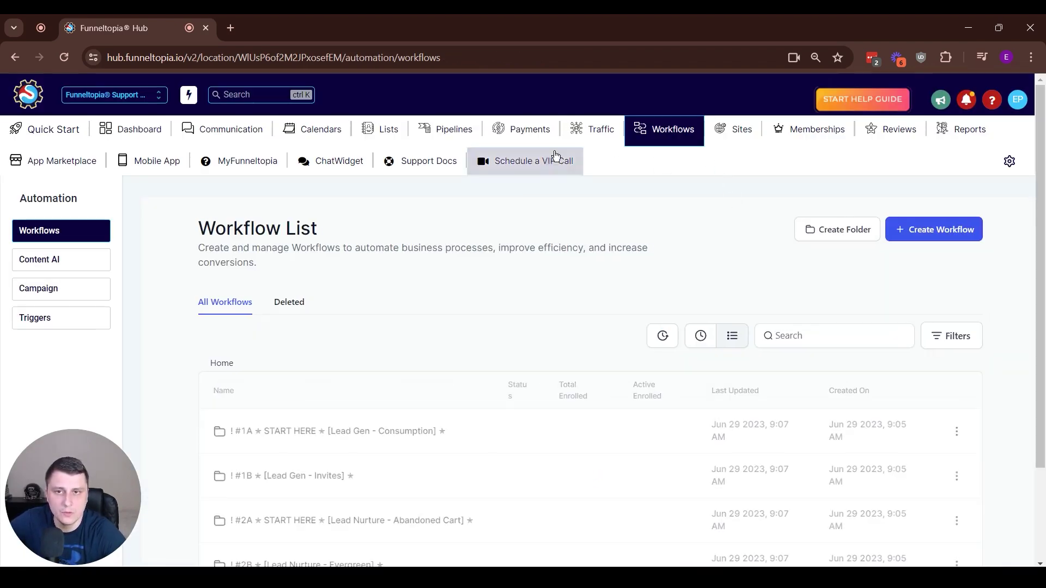
{"action": "left_click", "coordinate": [600, 129]}
{"action": "left_click", "coordinate": [738, 129]}
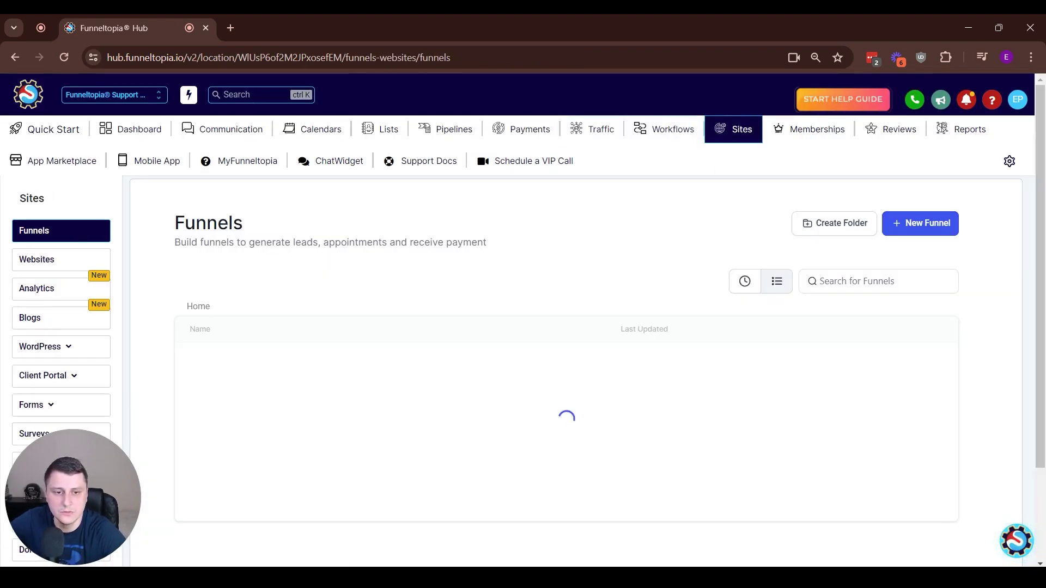
{"action": "scroll", "coordinate": [892, 332], "scroll_direction": "down", "scroll_amount": 2}
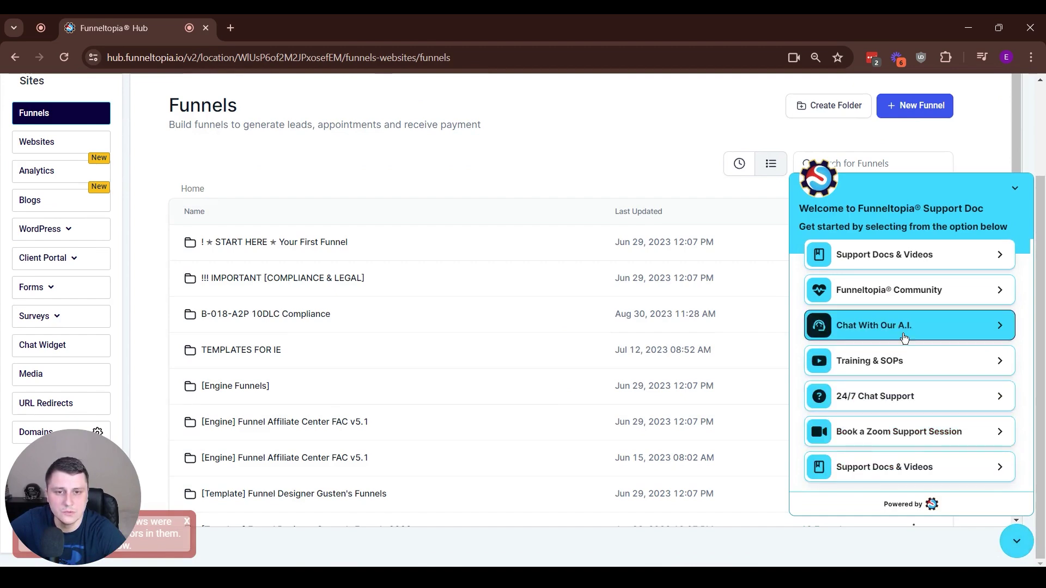
{"action": "left_click", "coordinate": [881, 395]}
{"action": "scroll", "coordinate": [626, 157], "scroll_direction": "up", "scroll_amount": 2}
{"action": "left_click", "coordinate": [661, 130]}
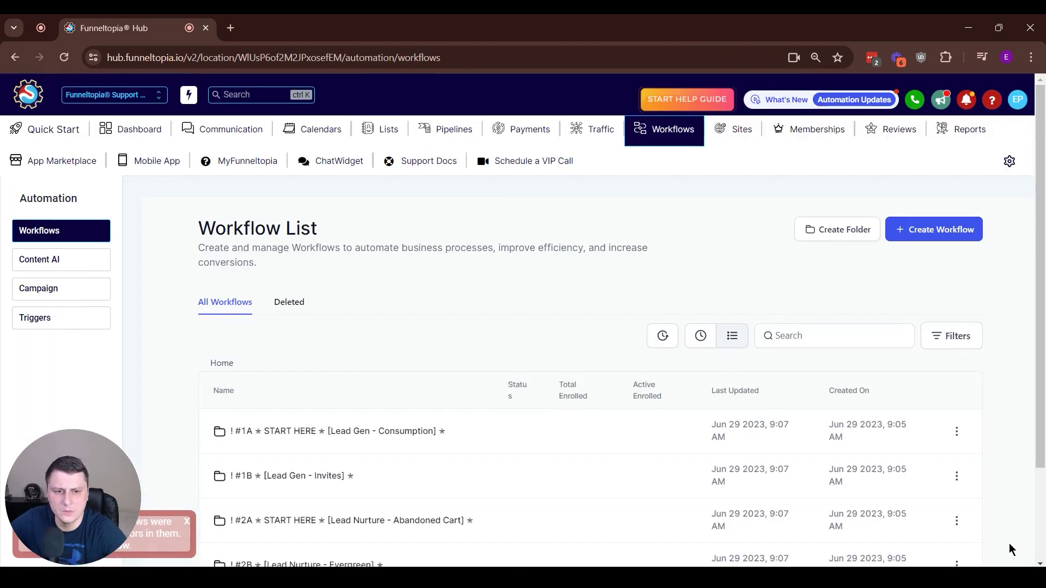
Go to the Social Planner page and reopen the support widget's options list.
{"action": "left_click", "coordinate": [600, 131]}
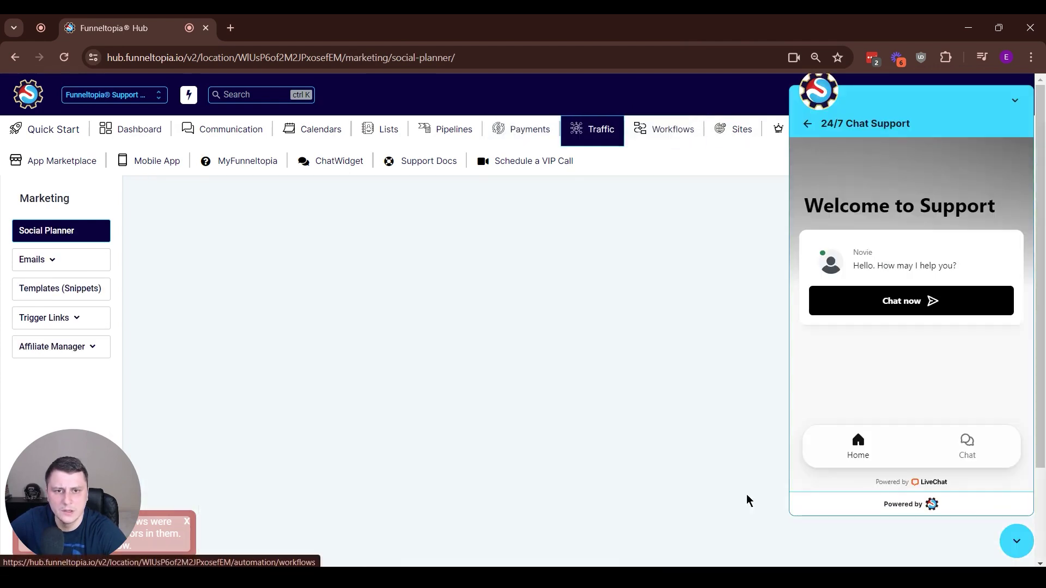
{"action": "left_click", "coordinate": [1013, 101]}
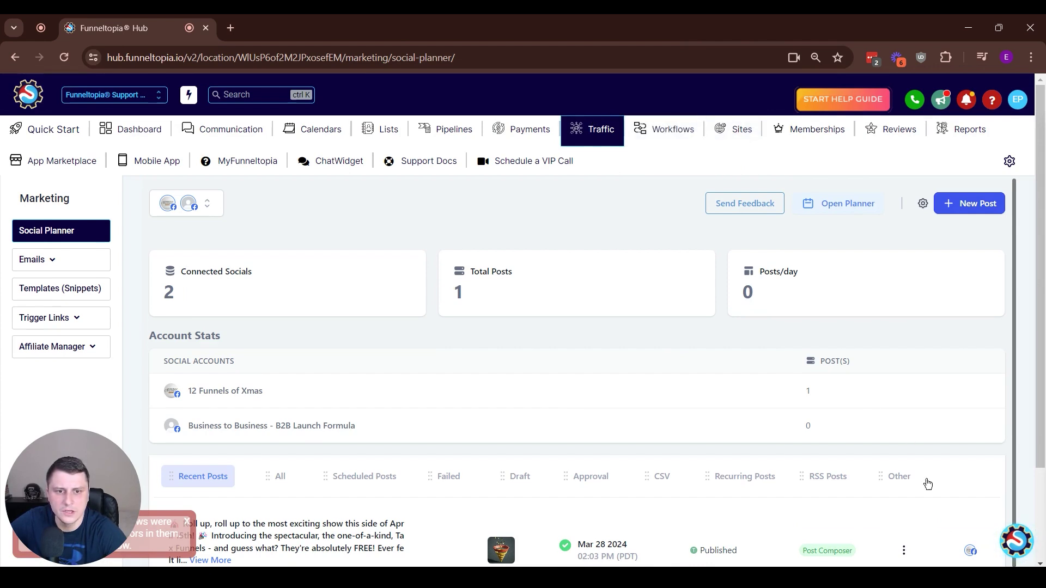
{"action": "left_click", "coordinate": [1017, 541]}
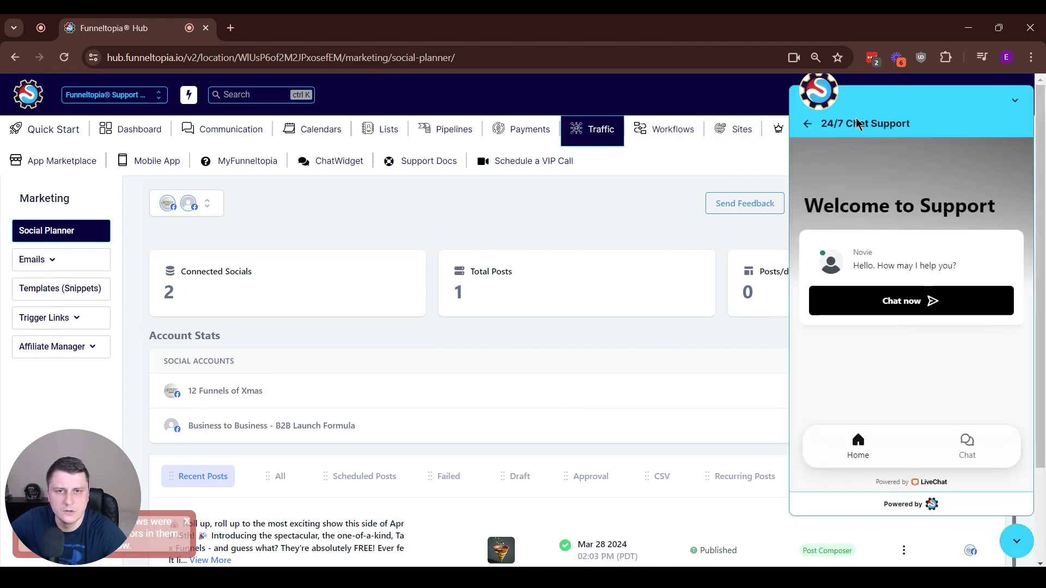
{"action": "left_click", "coordinate": [808, 124]}
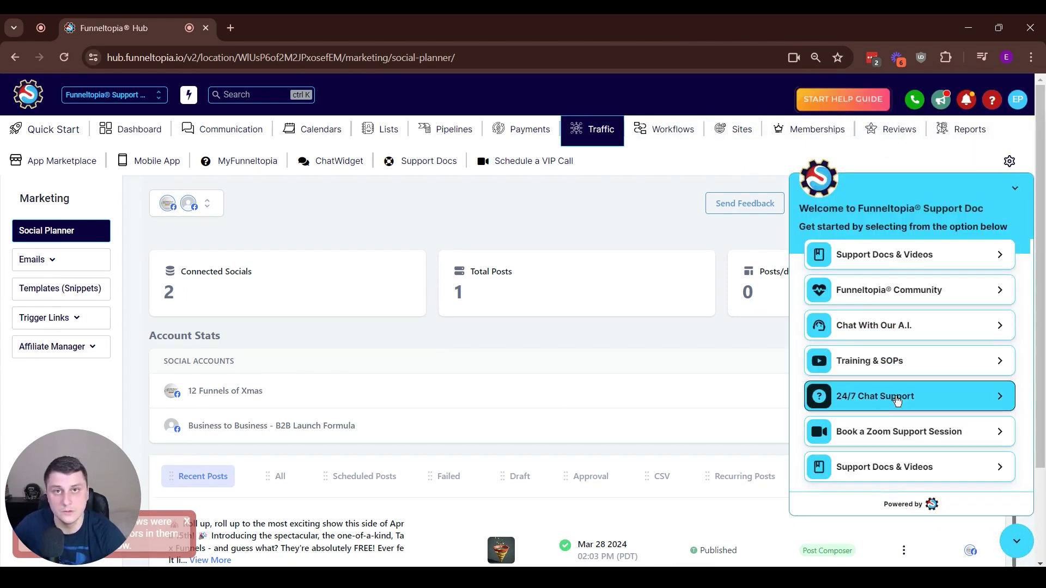